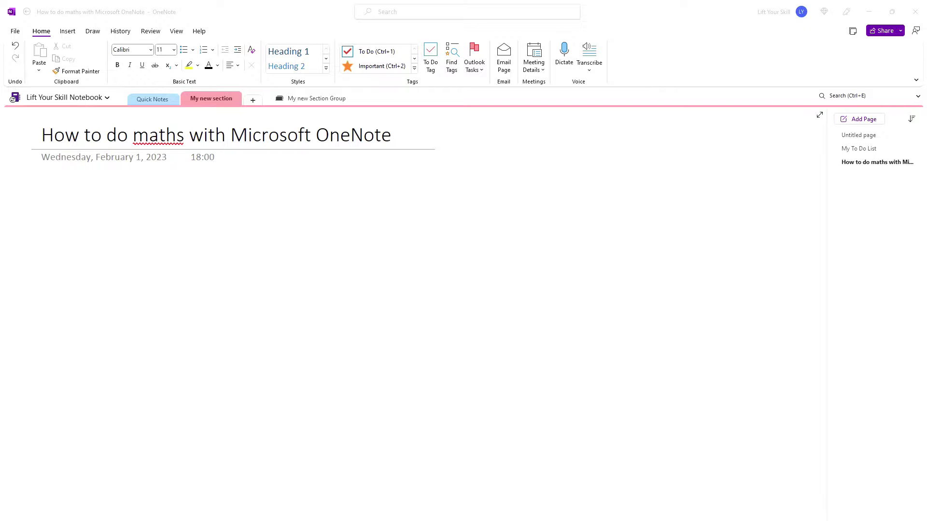
Write the solved sums 1+2=3 and 17+19+14+22=72 at the top of the page
left_click(52, 192)
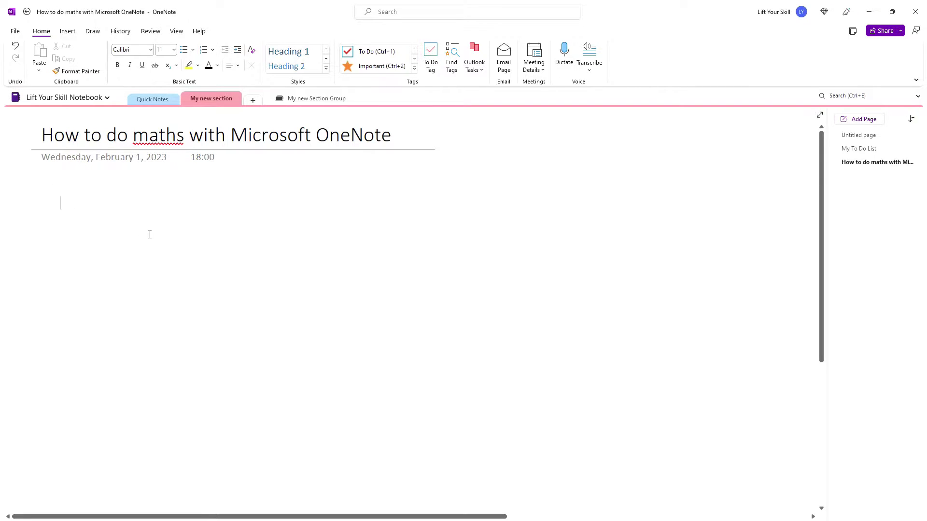
type("1+2=")
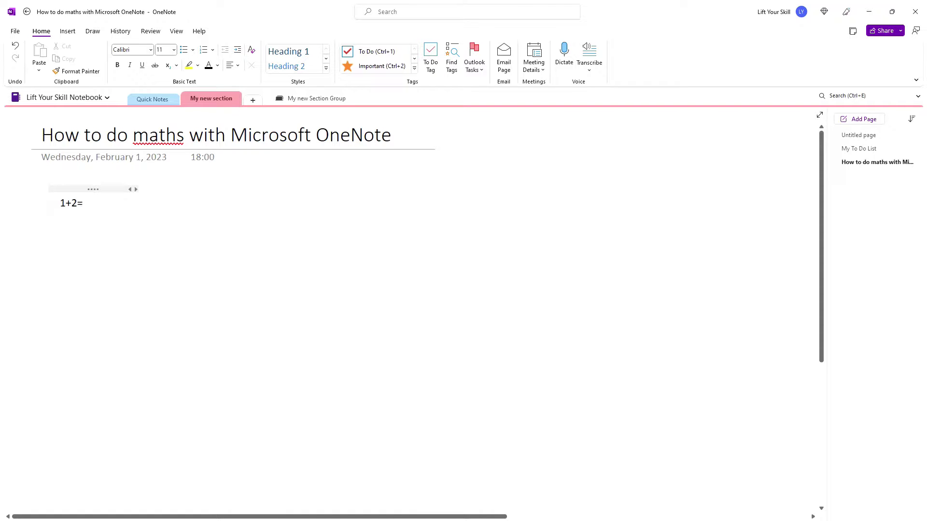
key("space")
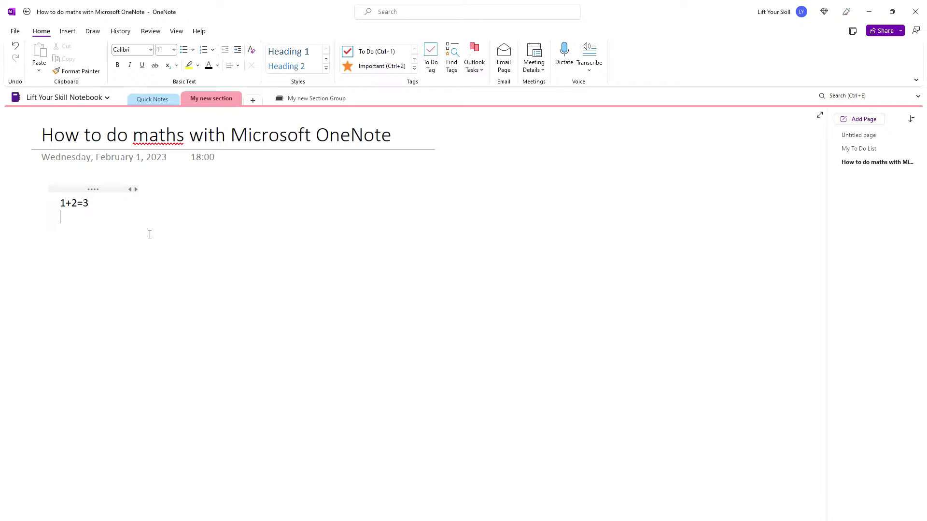
type("17+")
type("19+14")
type("+22=72")
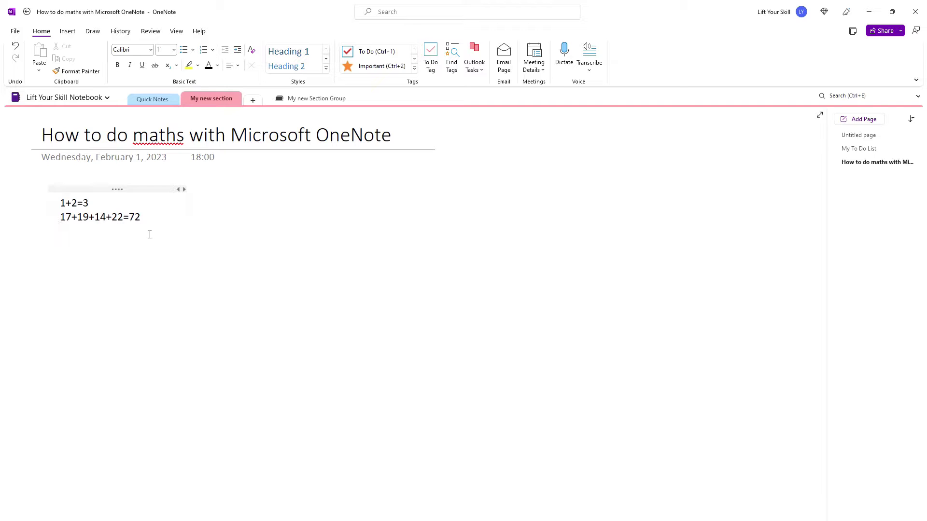
left_click(149, 234)
Add the lines 1 + 2 = 3 and the solved subtraction 123-18=105
type("1")
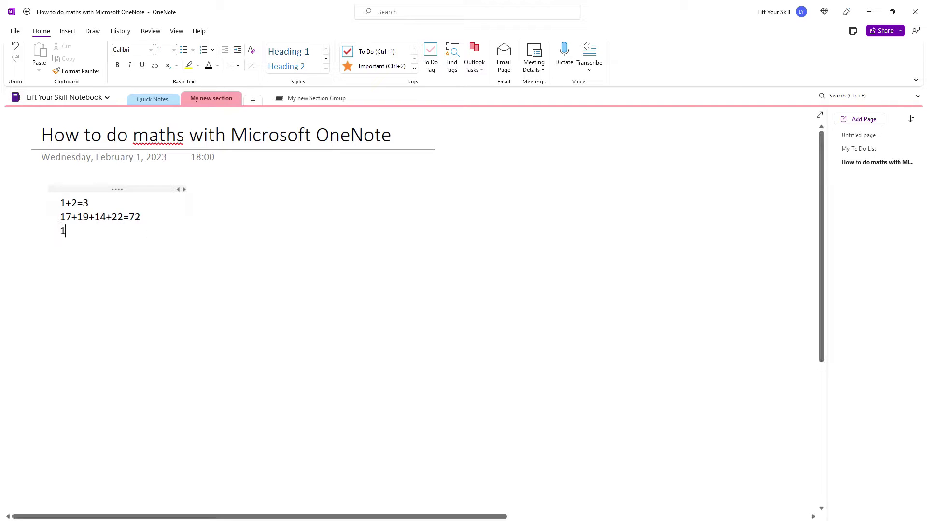
type(" +")
type(" 2 = 3")
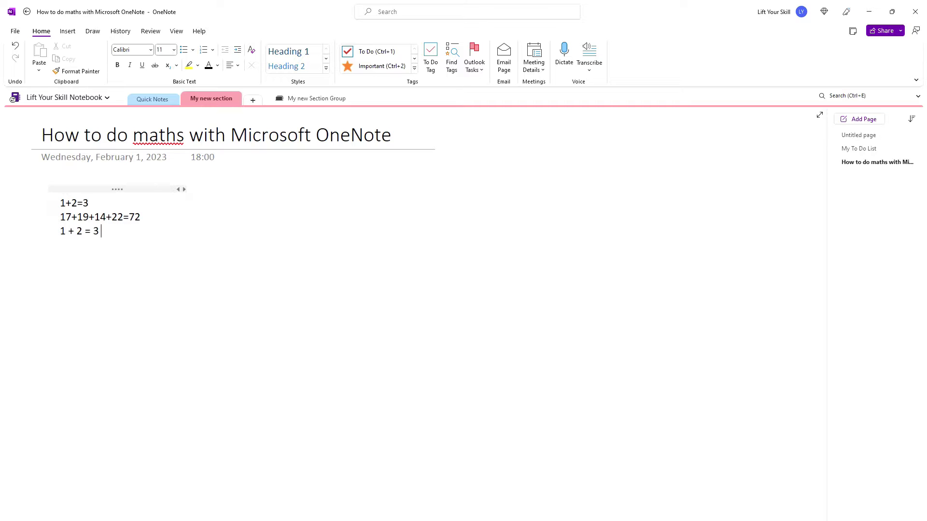
key("Return")
type("123-18=")
key("space")
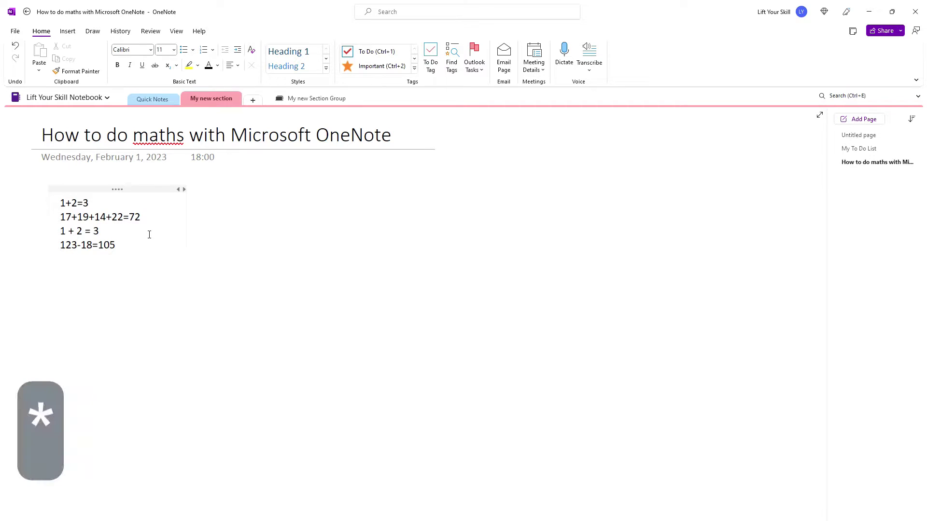
Add the solved multiplication 16*16=256 and division 1516/4=379
type("16*16")
type("=")
key("space")
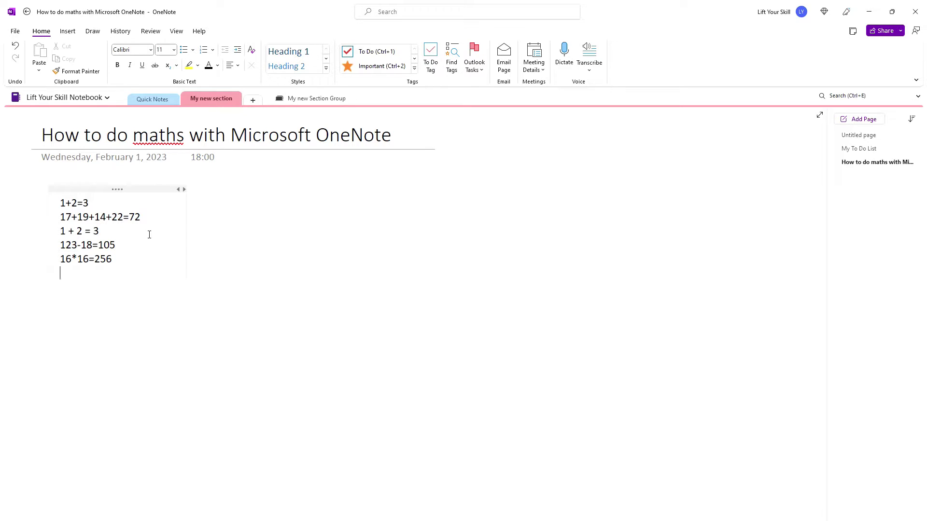
type("1516/4=")
key("space")
key("Return")
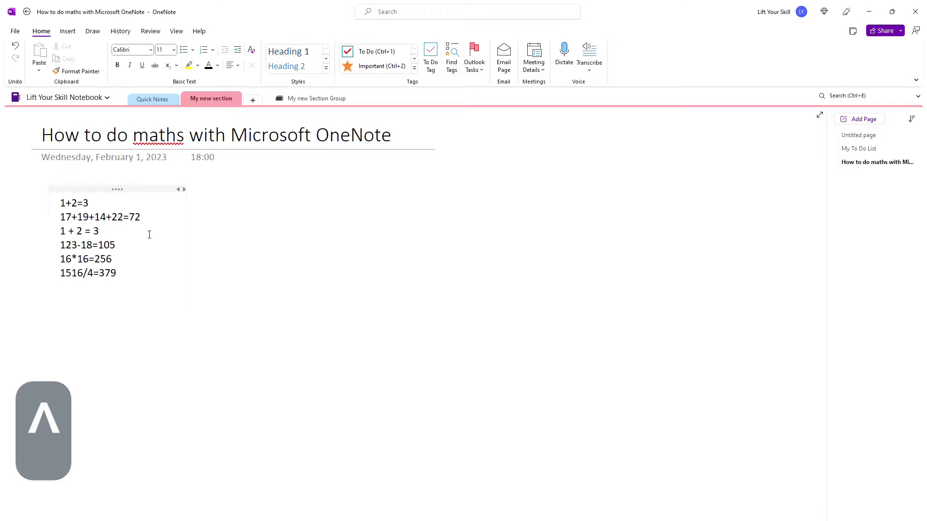
Add the solved lines 4^2=16, 14%*50=7.0 and 5!=120
type("4^2")
type("= ")
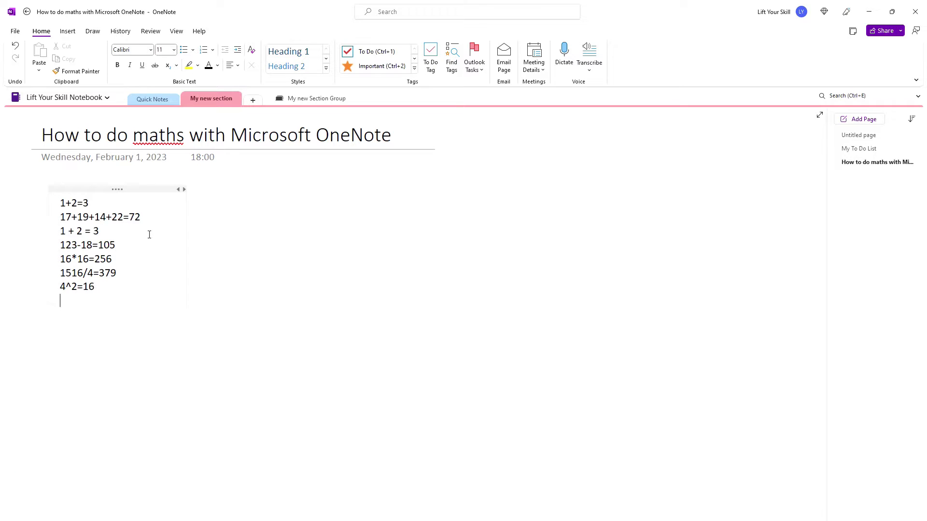
type("%")
type("145")
key("BackSpace")
type("%*")
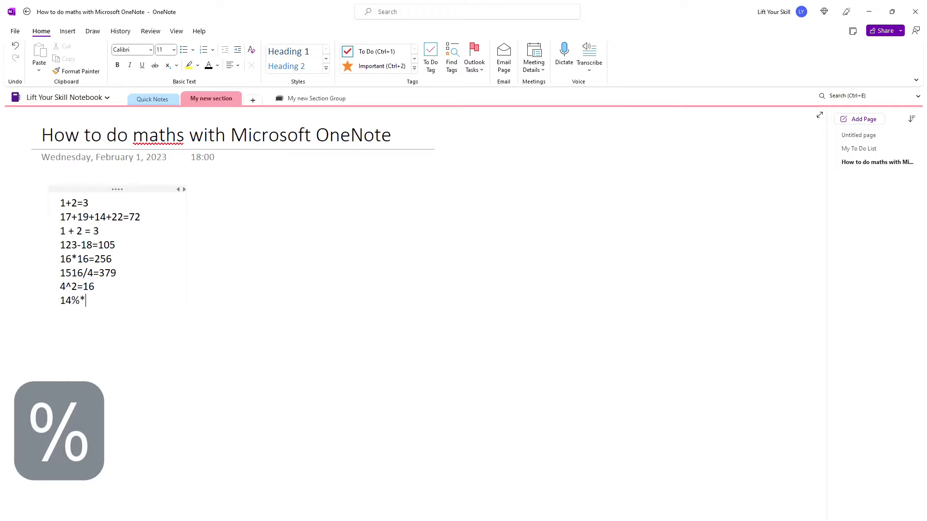
type("50=7.0")
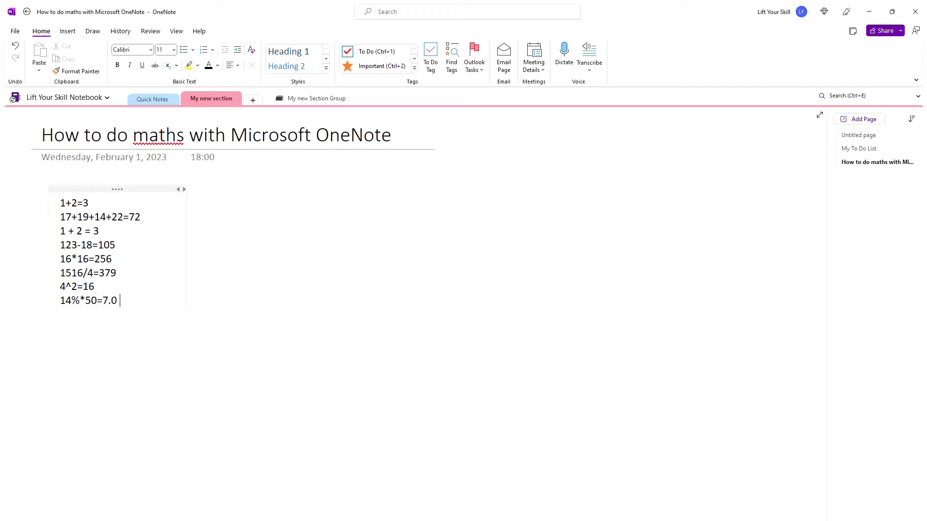
key("Return")
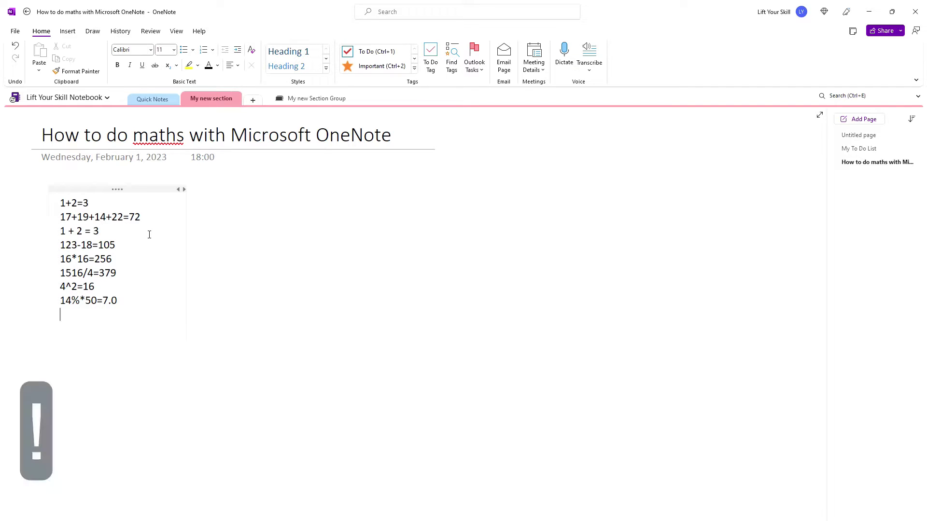
type("5!")
type("=")
key("space")
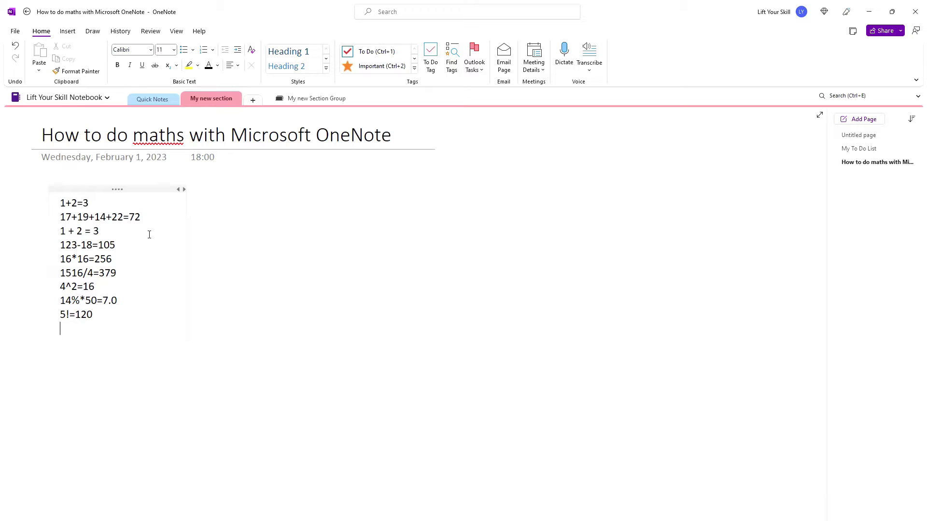
Enter 4+8*2+3=23 and the bracketed version (4+8)*(2+3)=60
type("4+8*")
type("2+3=23")
type("(")
type("4+8")
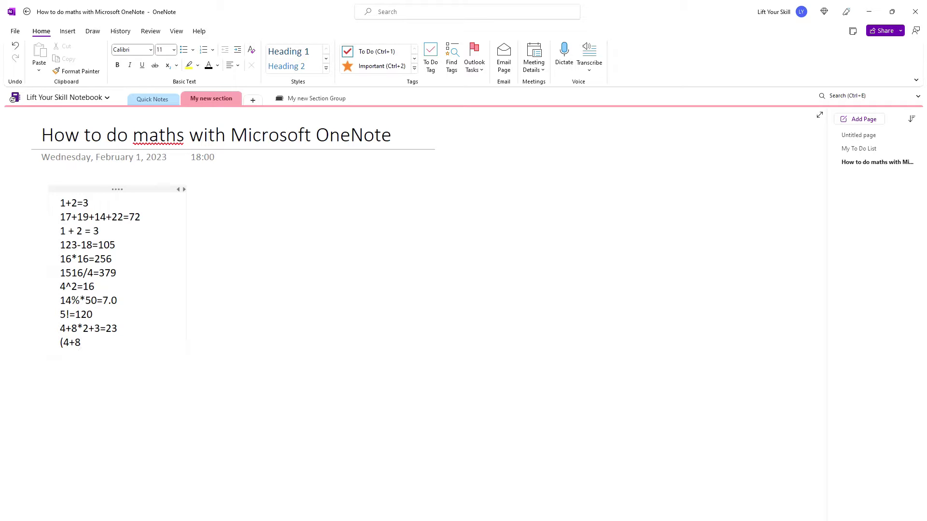
type(")")
type("*(")
type("2+3)=60")
Add the solved square roots Sqrt(64)=8 and SQRT(64)=8
type("sq")
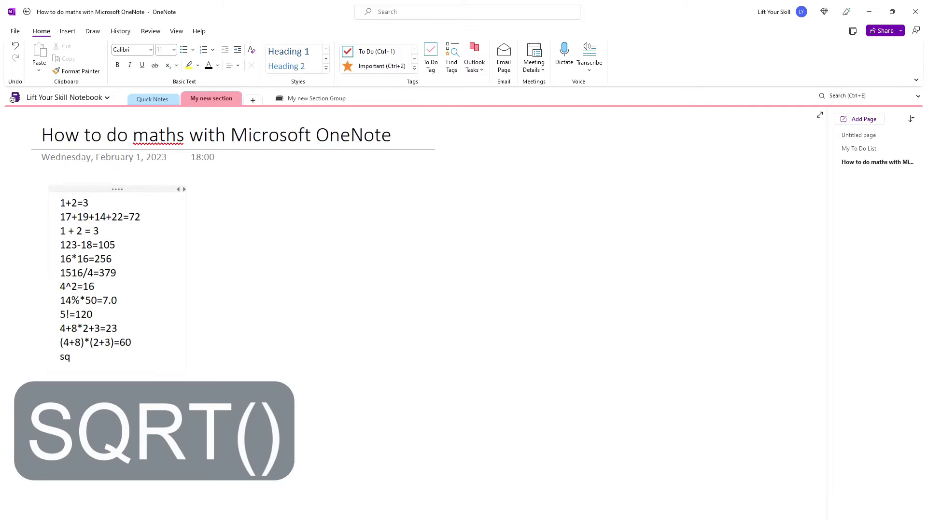
type("rt(")
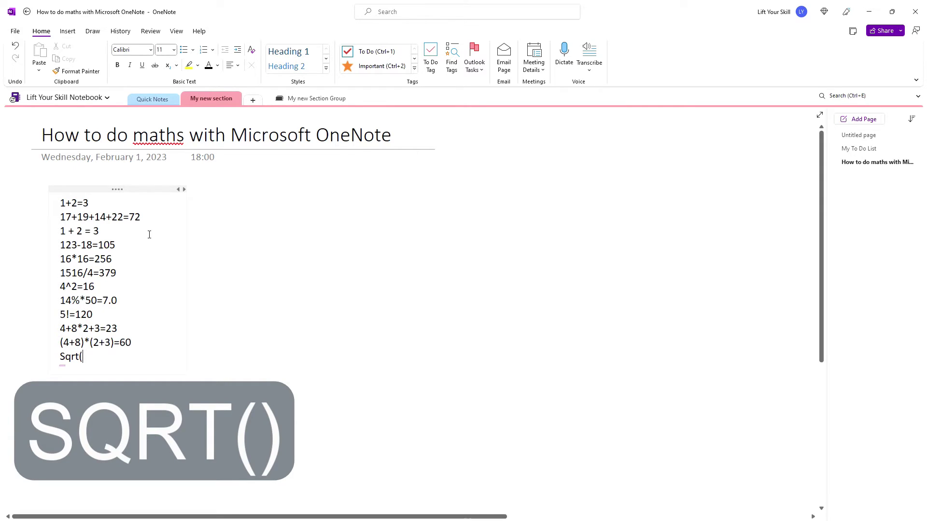
type("64)=")
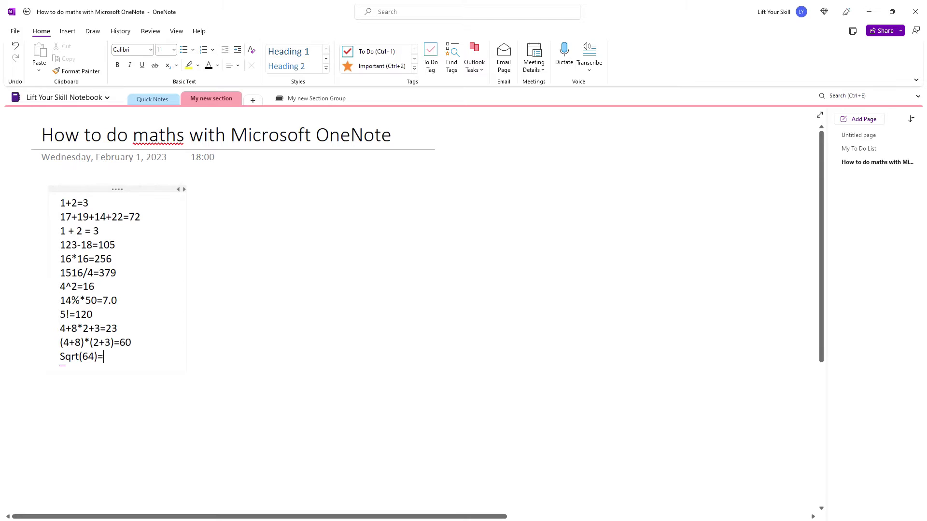
key("space")
key("Return")
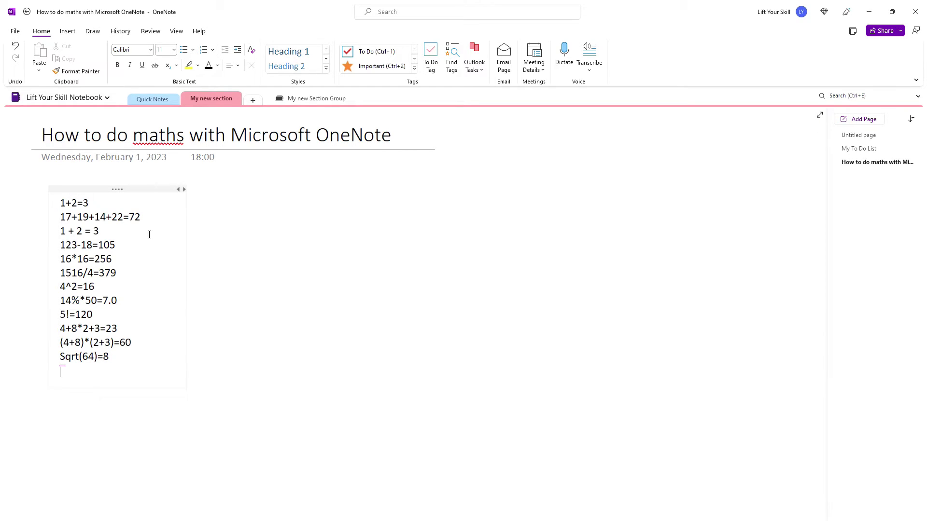
type("SQ")
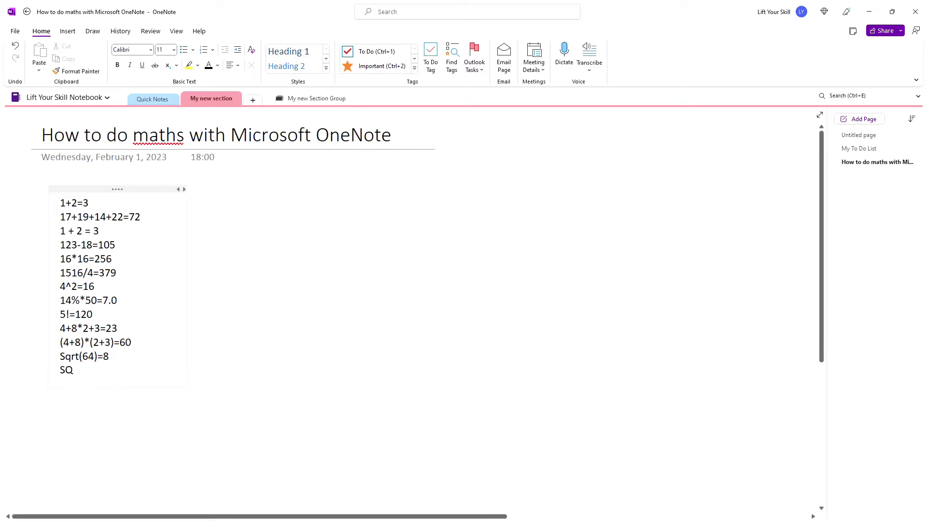
type("RT(")
type("64)=8")
key("Return")
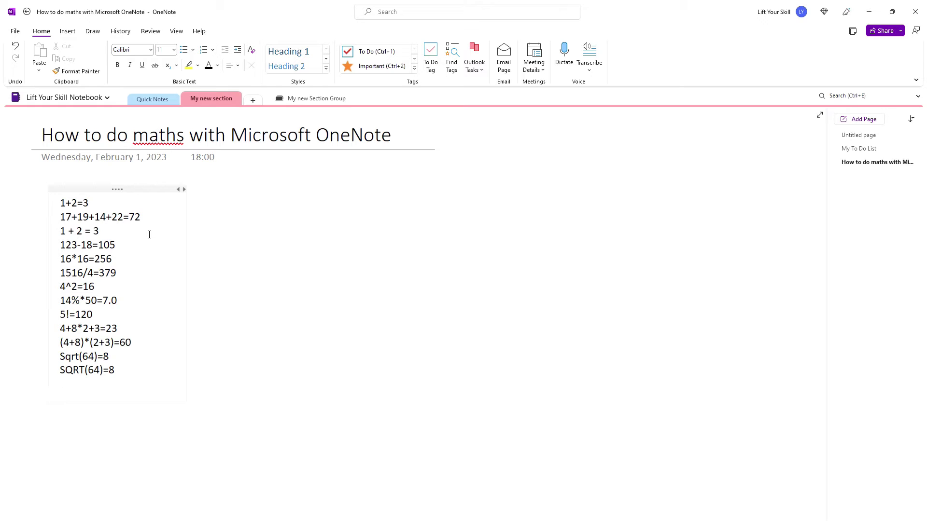
List SIN, COS, TAN and ATAN lines, solving SIN(30)=0.5 and COS(45)
type("S")
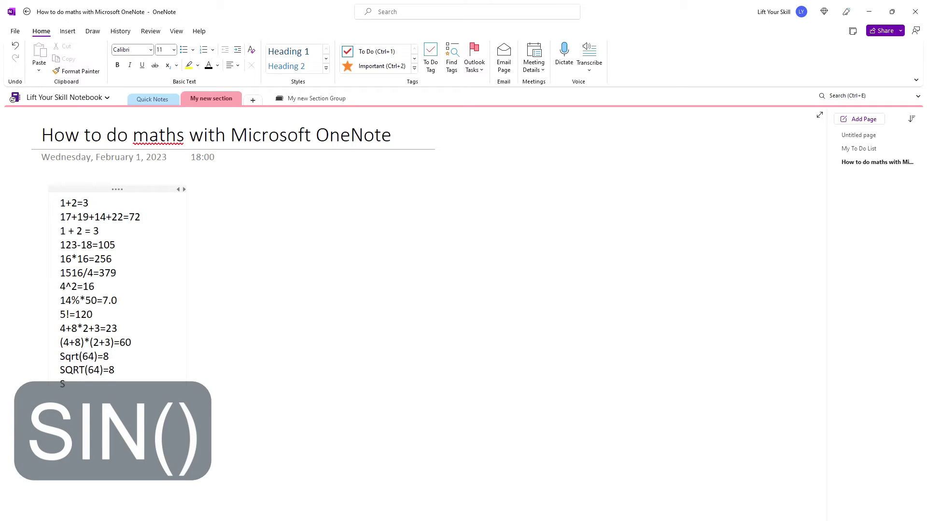
type("IN(")
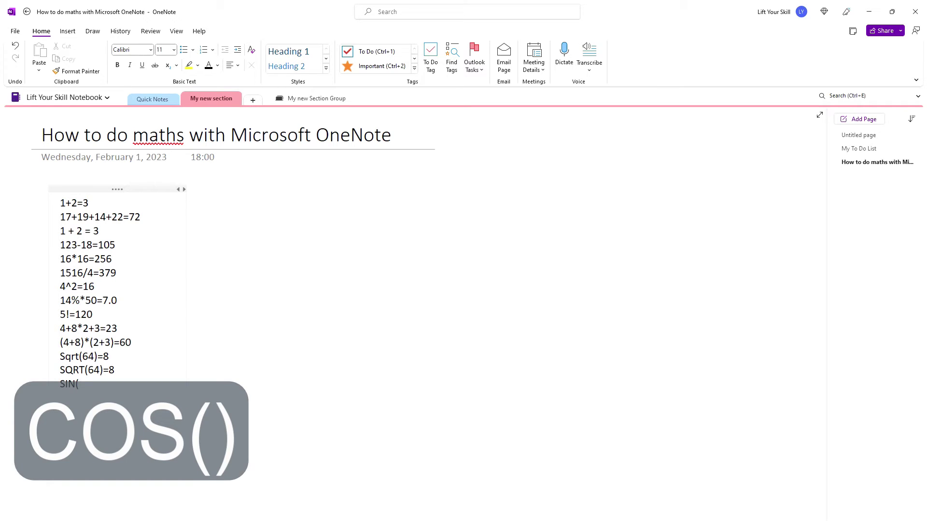
key("BackSpace")
key("Return")
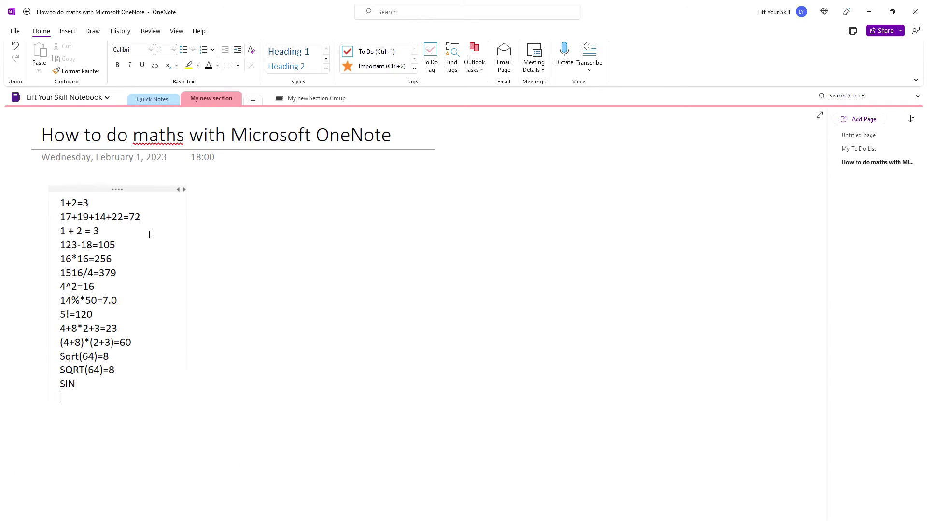
type("COS")
key("Return")
type("TAN")
key("Return")
type("ATAN")
type("(")
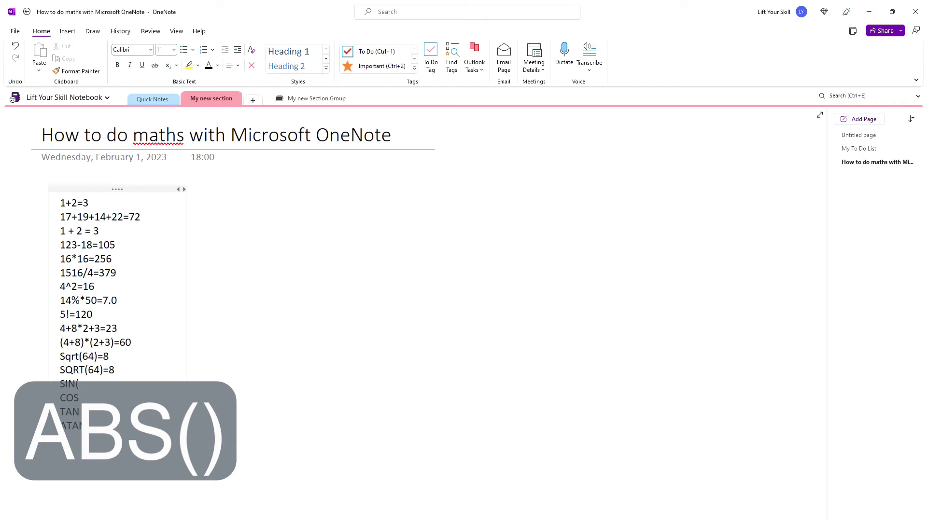
type("30)=0.5")
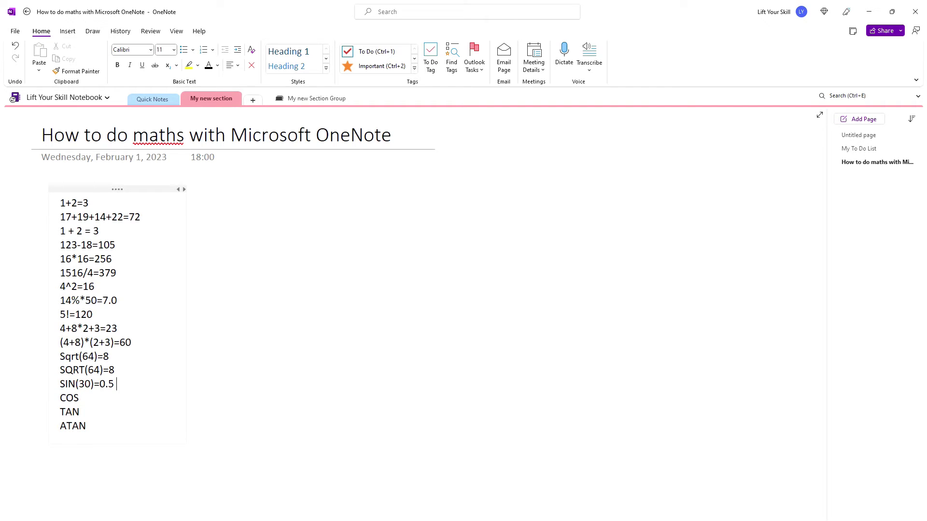
type("(45")
type(")=")
key("space")
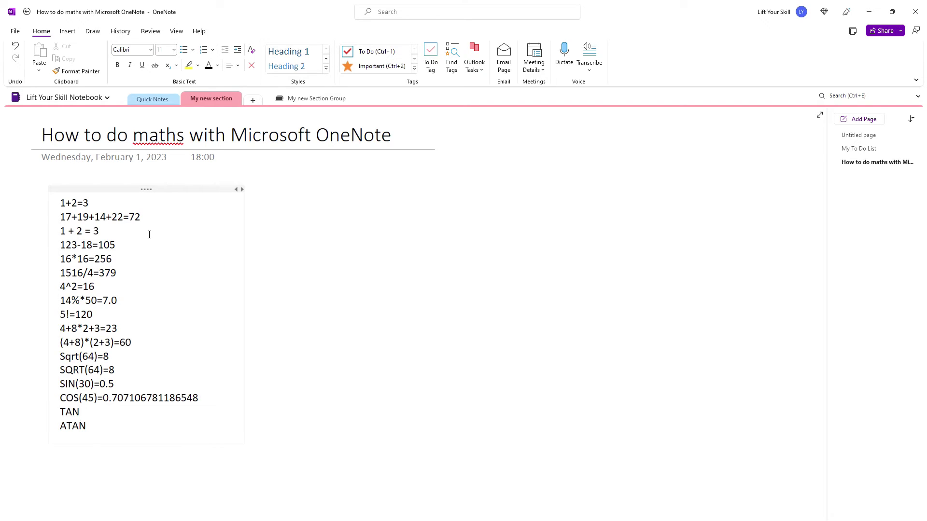
key("Down")
key("Down")
Solve PI=, PHI=1.618033988749895 and (SIN(PI)+COS(PI))^2 on successive lines
type("PI=")
key("space")
key("Return")
type("P")
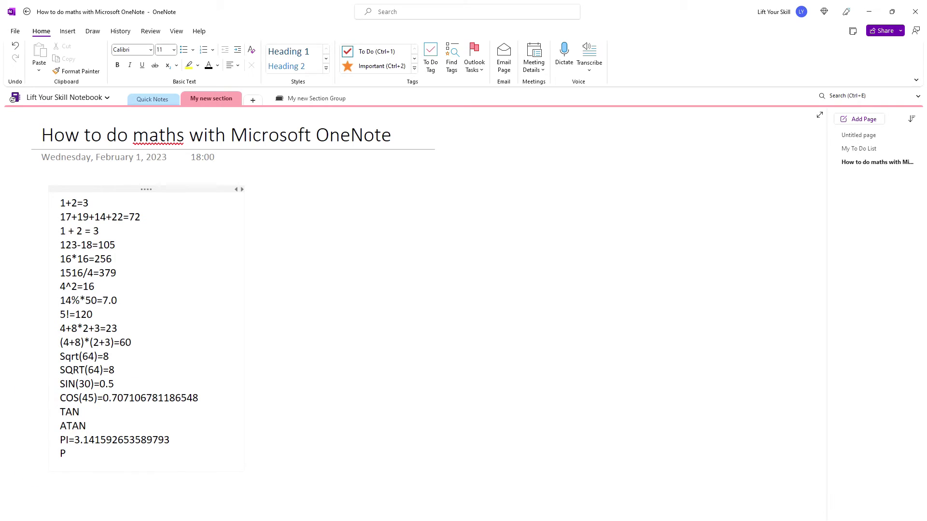
type("HI=")
key("space")
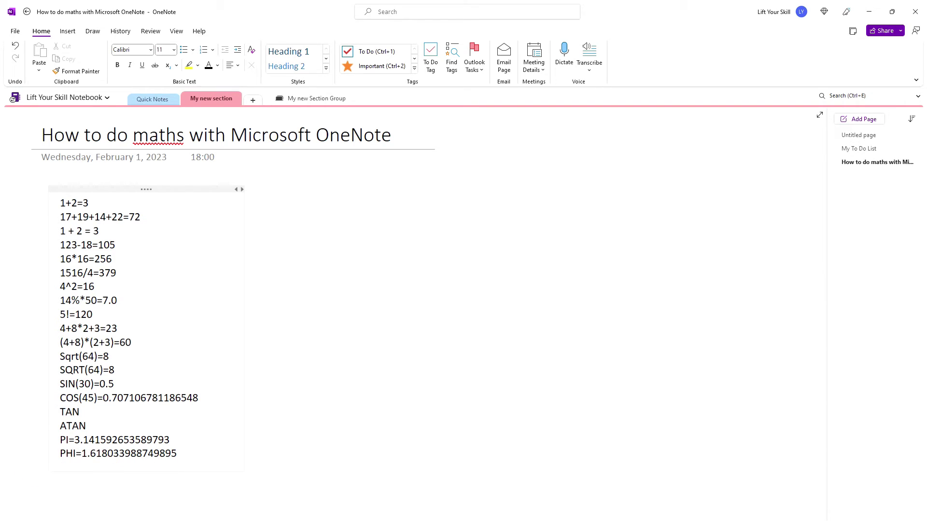
key("Return")
type("(")
type("SIN(")
type("PI)+")
type("COS(PI))^2=")
key("space")
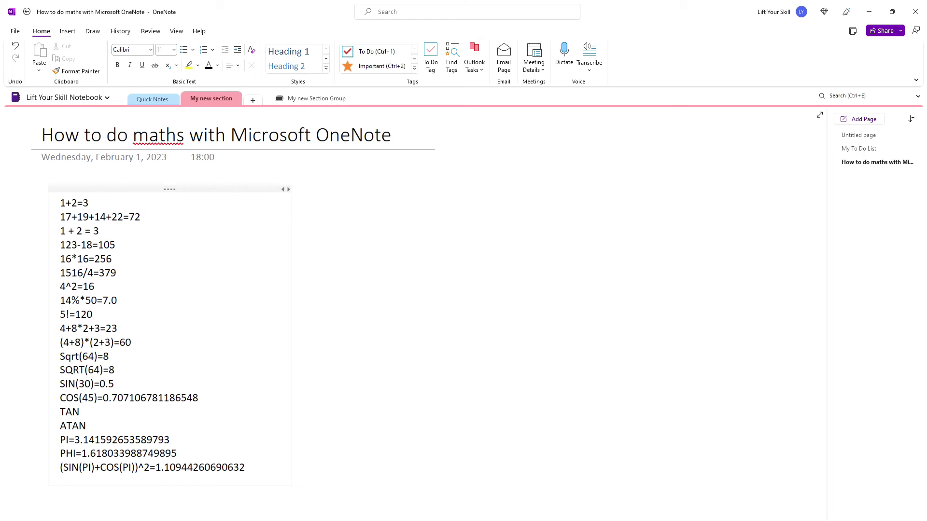